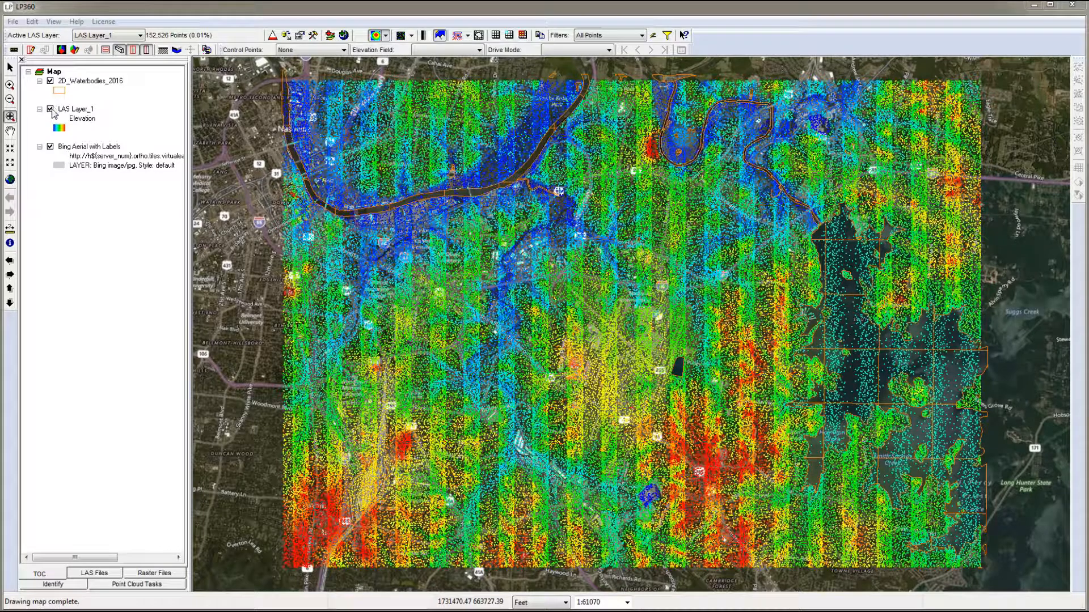
- Toggle the visibility of LAS Layer_1 and the Bing Aerial with Labels layer to view the 2D waterbodies
click(50, 109)
click(50, 147)
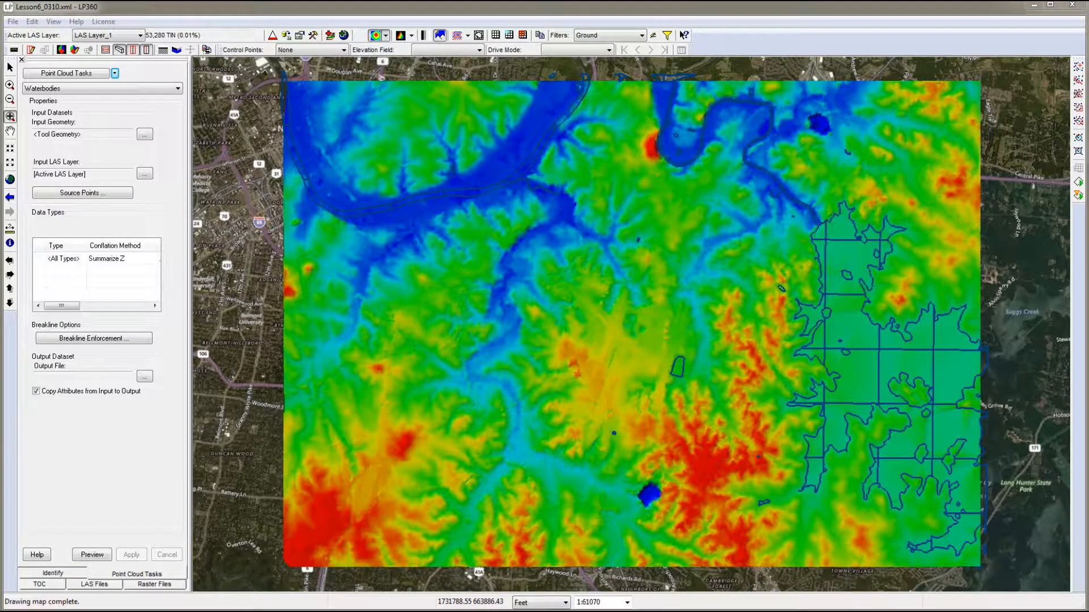
- Set the Waterbodies task's conflation input geometry to the SHP layer 2D_Waterbodies_2016
click(145, 135)
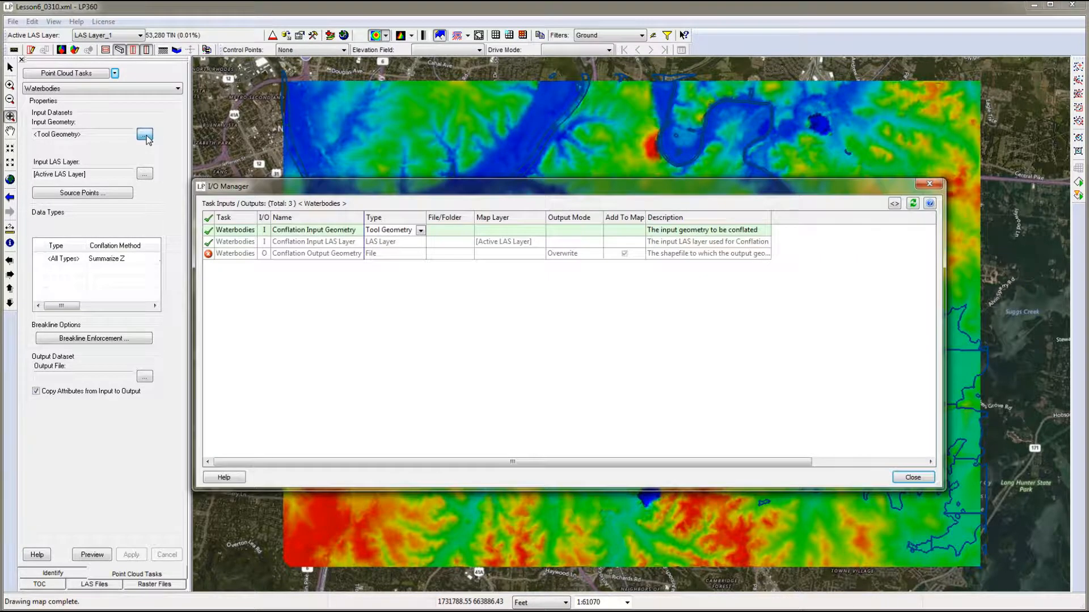
click(420, 232)
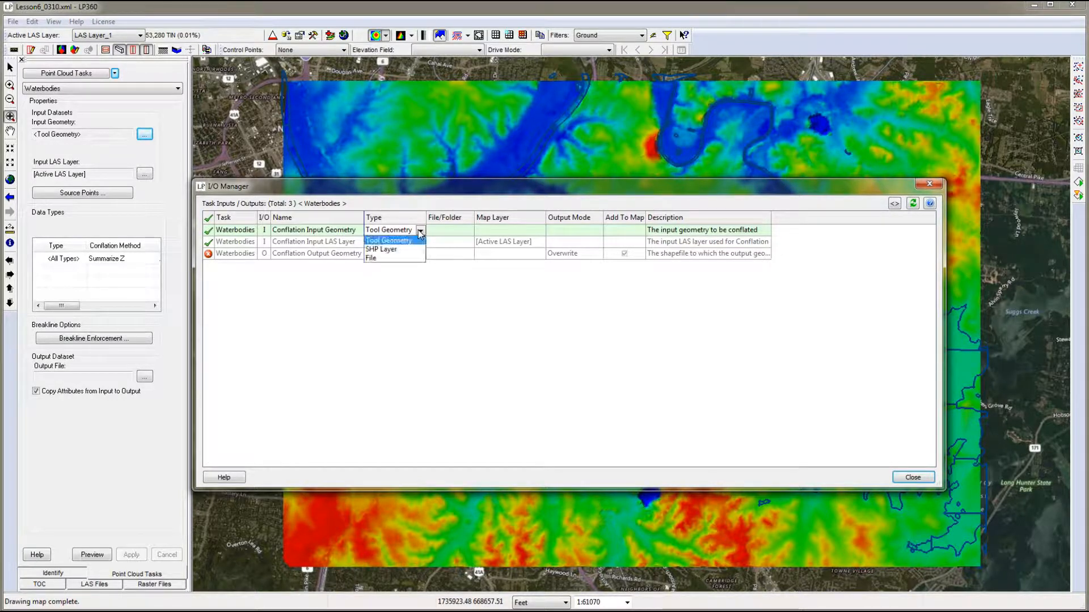
click(389, 250)
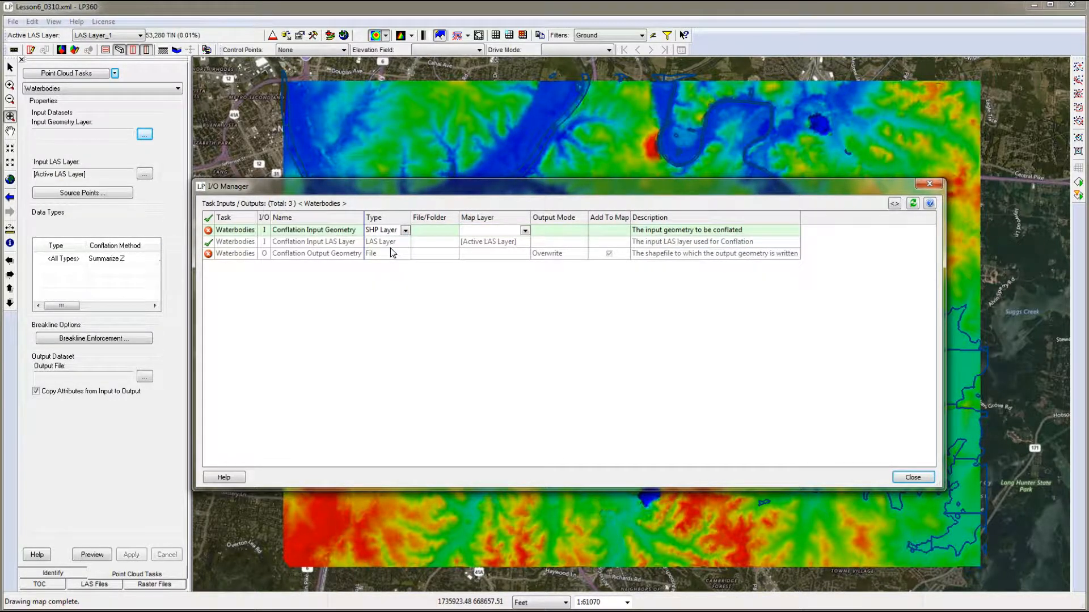
click(525, 231)
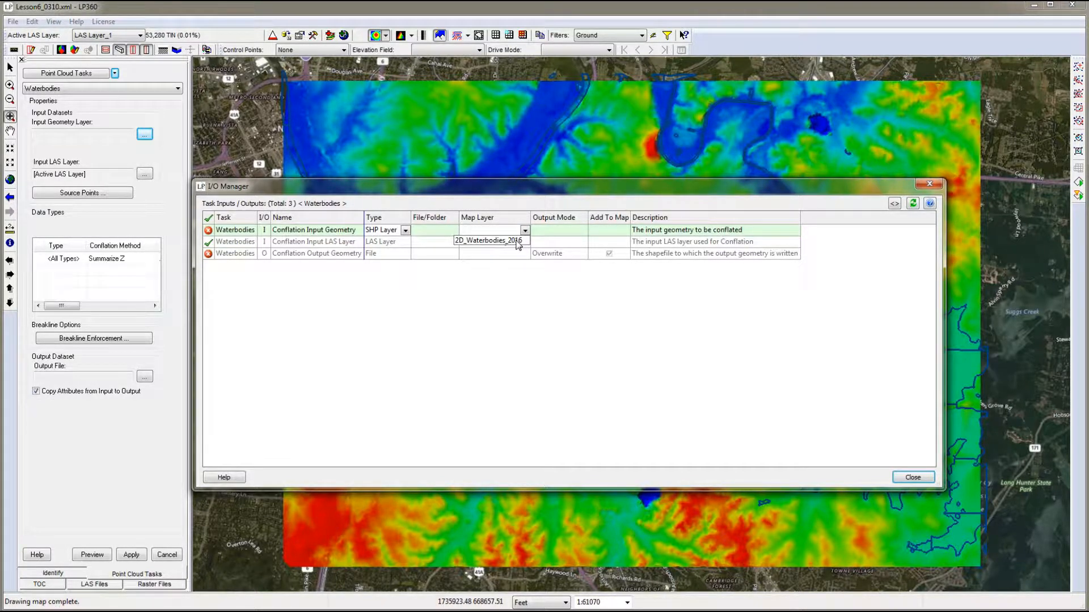
click(494, 241)
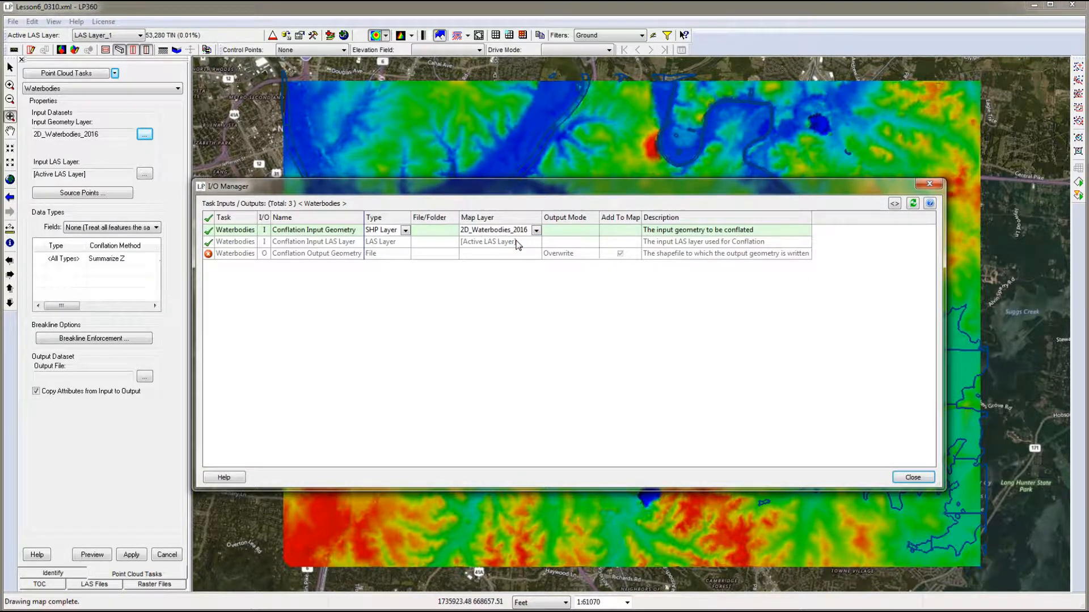
- Set the conflation input geometry type to File and choose 2D_Waterbodies_2016.shp as its source
click(406, 231)
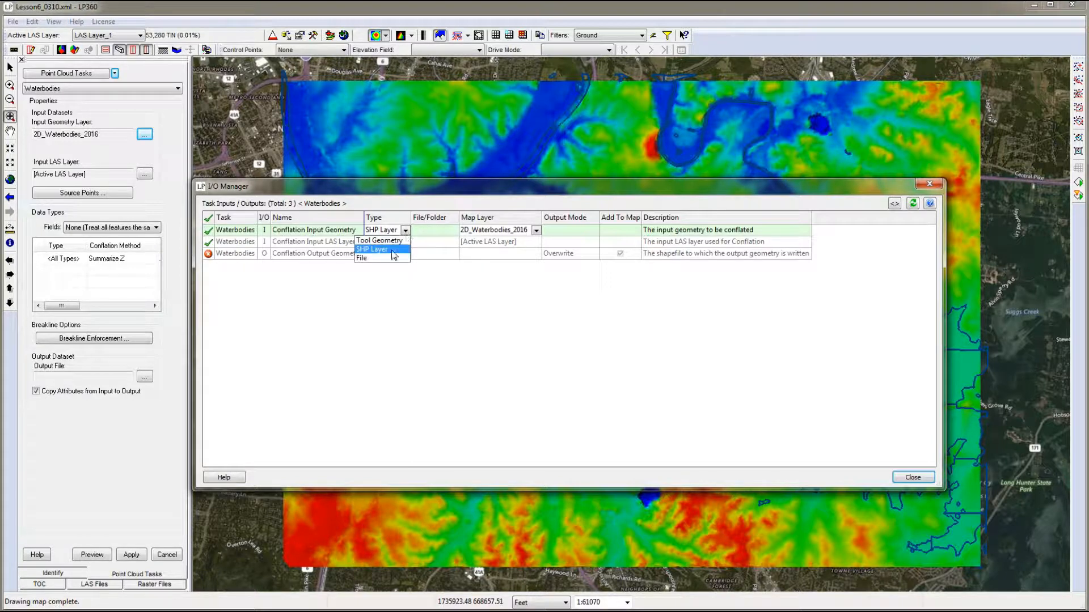
click(364, 259)
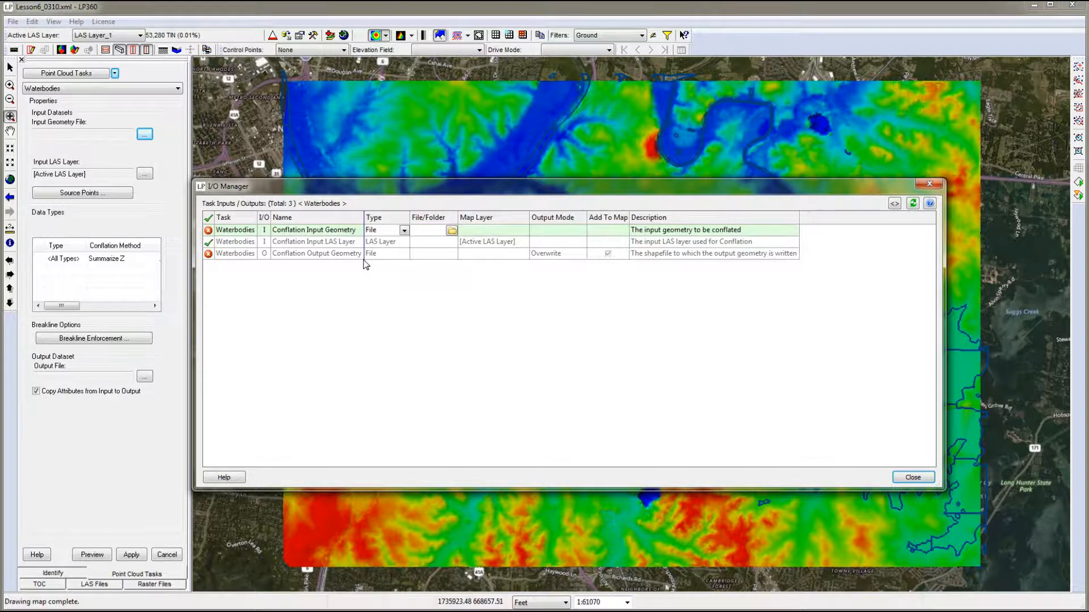
click(452, 232)
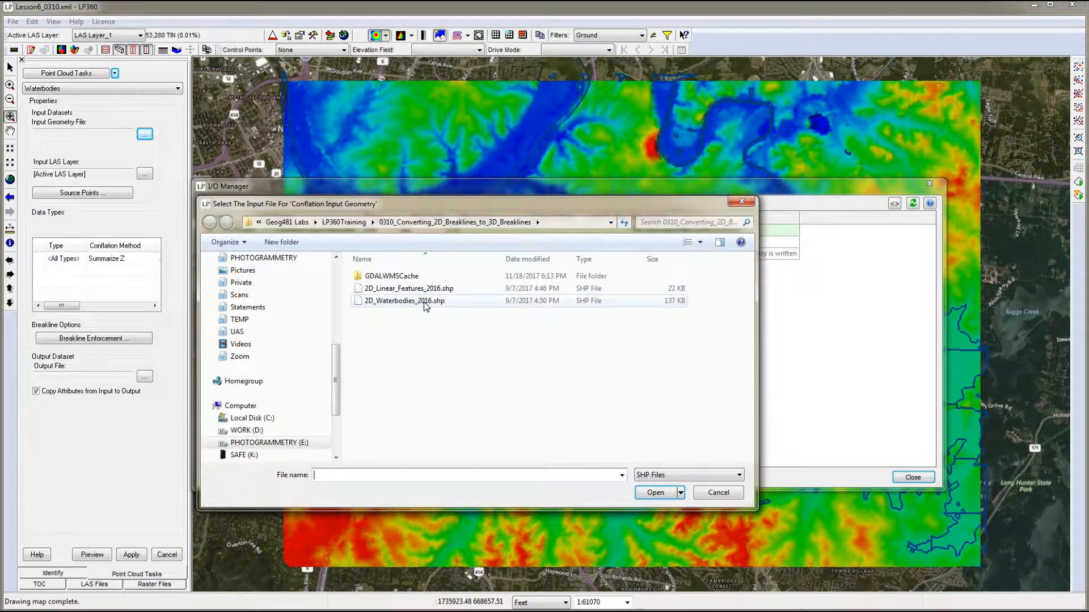
click(426, 301)
click(653, 493)
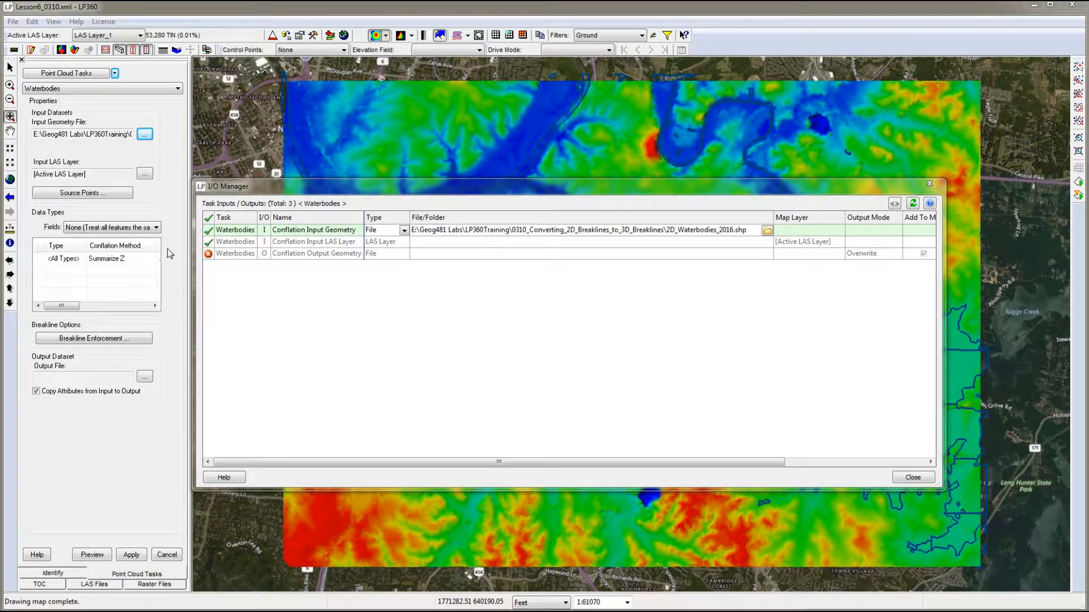
- Set the conflation output geometry file to My3DBreaklines.shp, keep its output mode as Overwrite, and close the I/O Manager
click(391, 245)
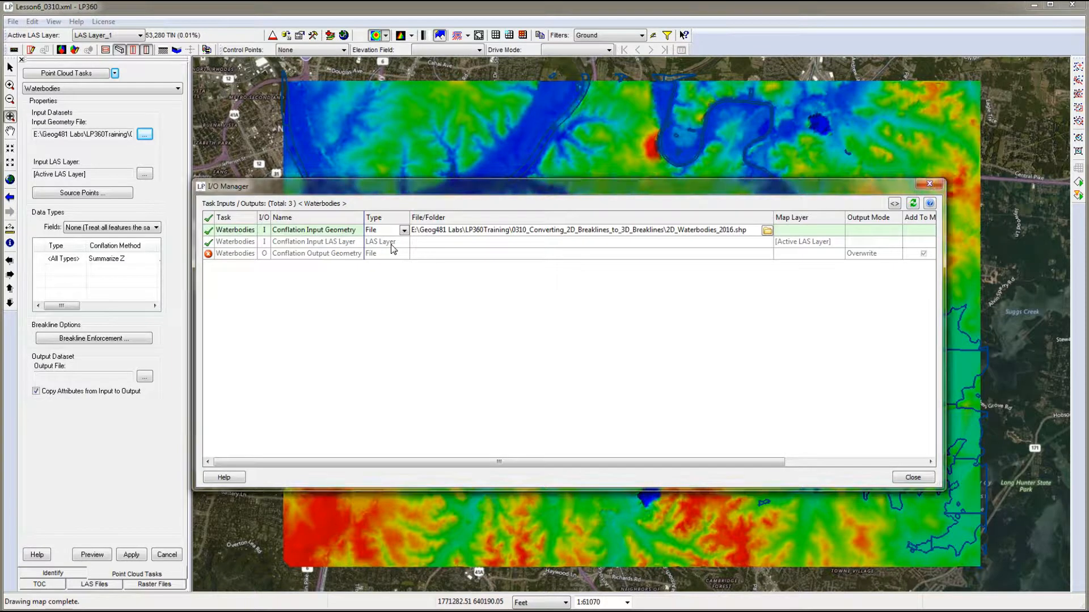
click(300, 254)
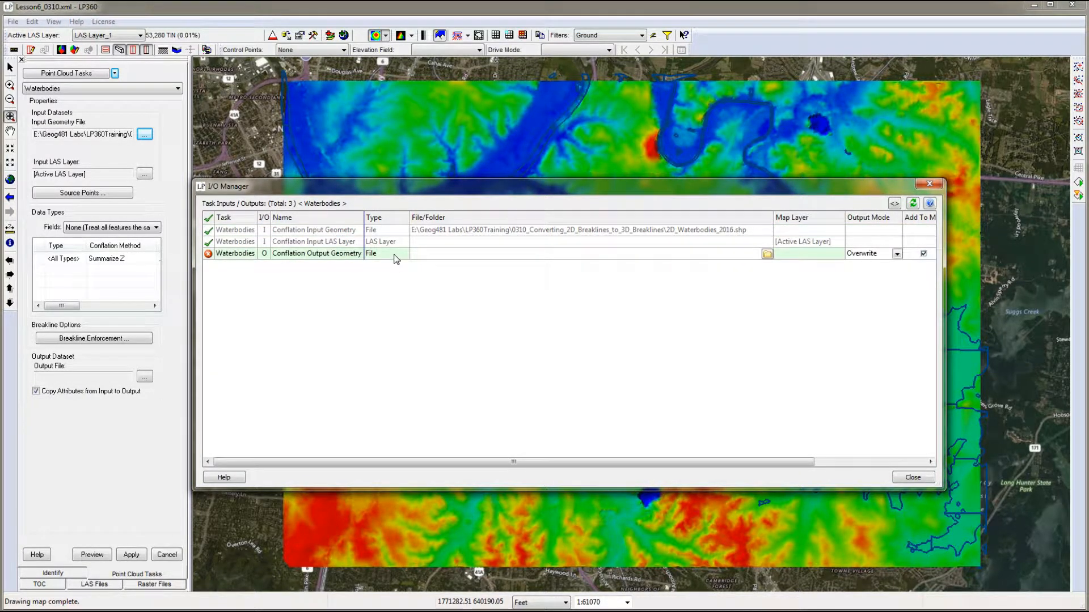
click(767, 254)
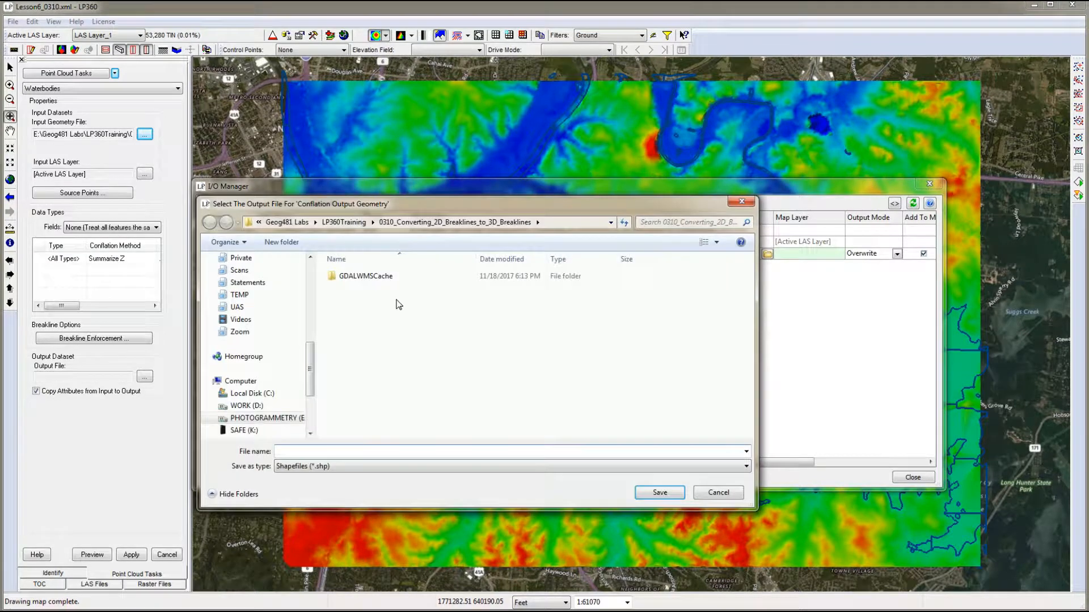
click(324, 453)
text(My3D b)
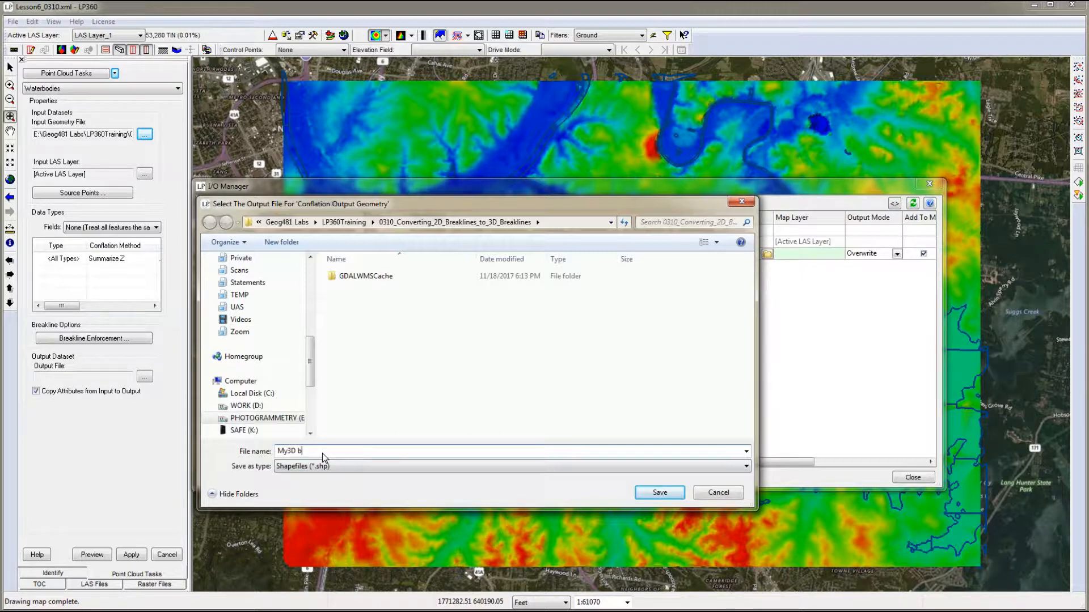
text(reaklines)
key(Return)
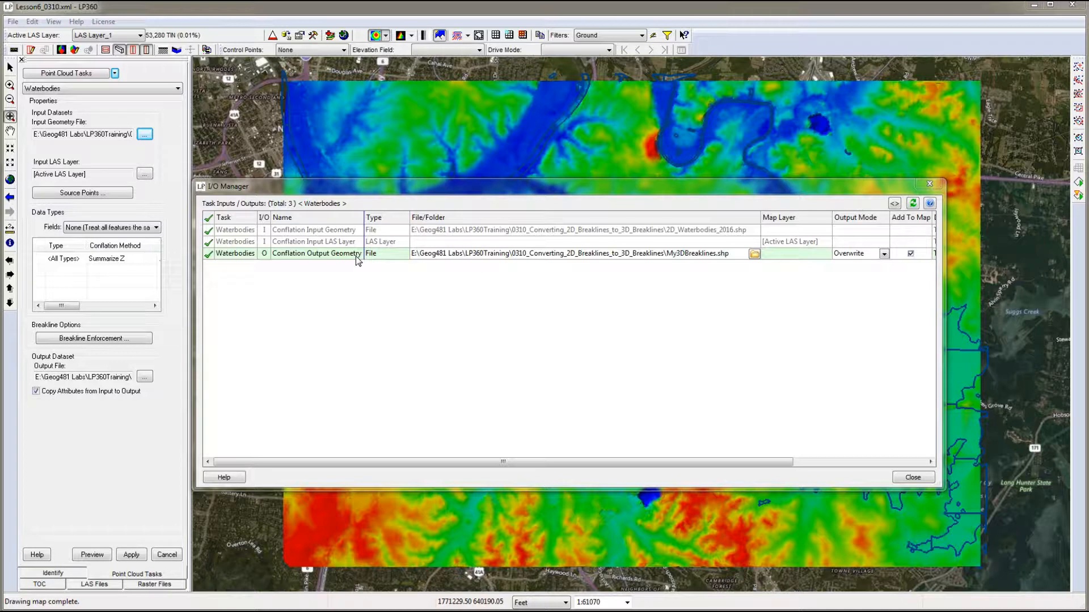
click(883, 254)
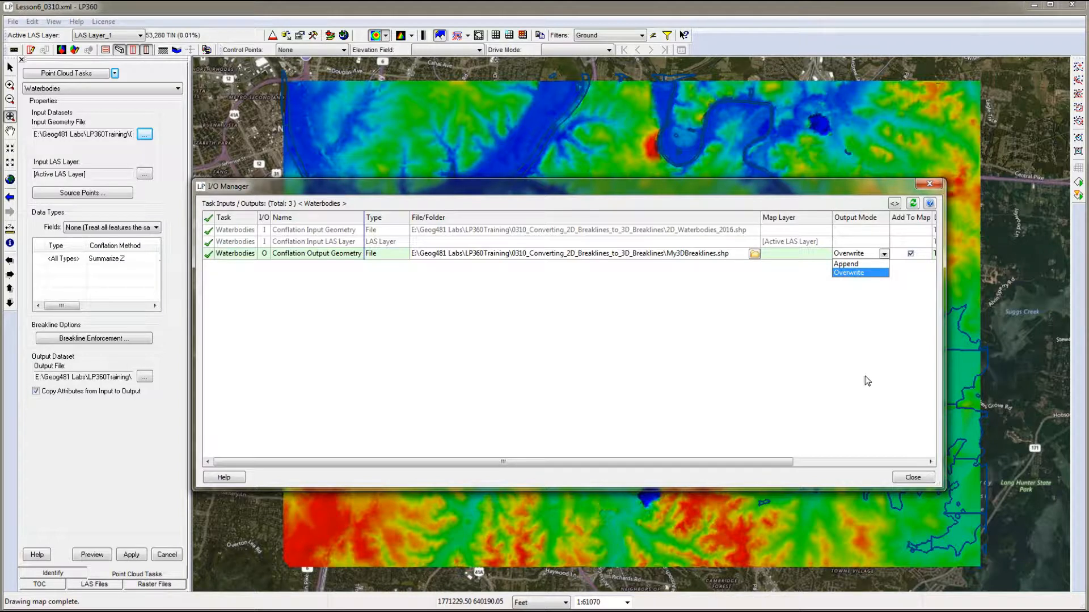
click(905, 478)
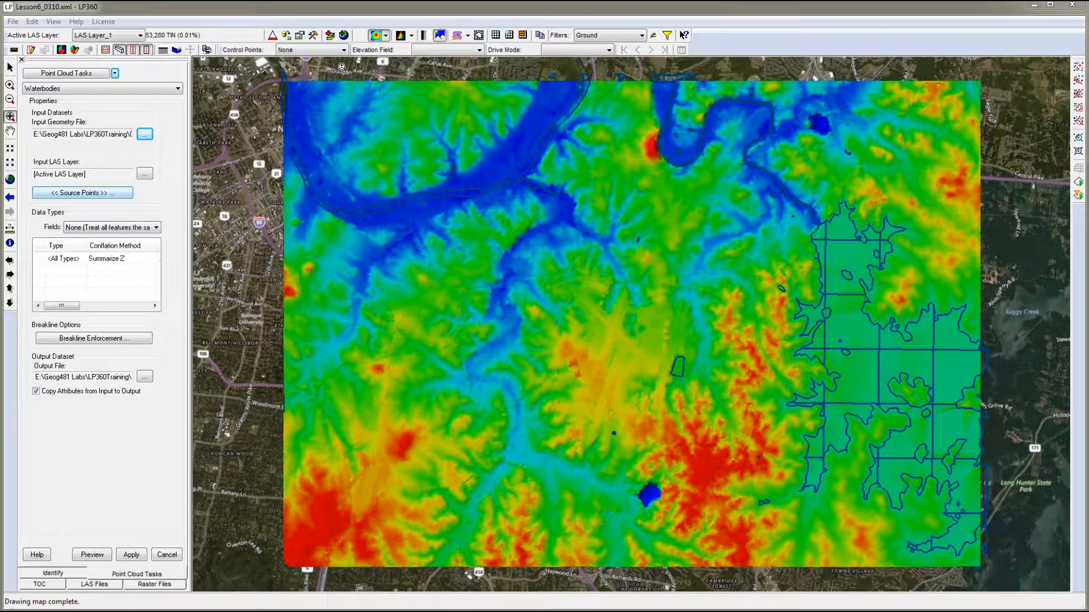
- Display the point cloud surface by classification and set the point filter to All Points
click(385, 35)
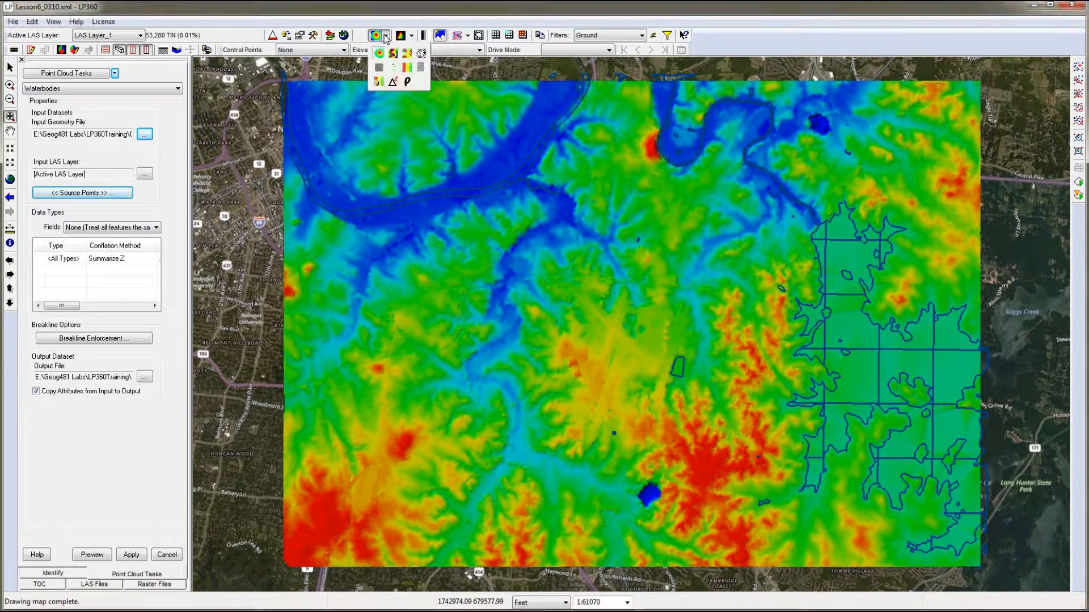
click(406, 54)
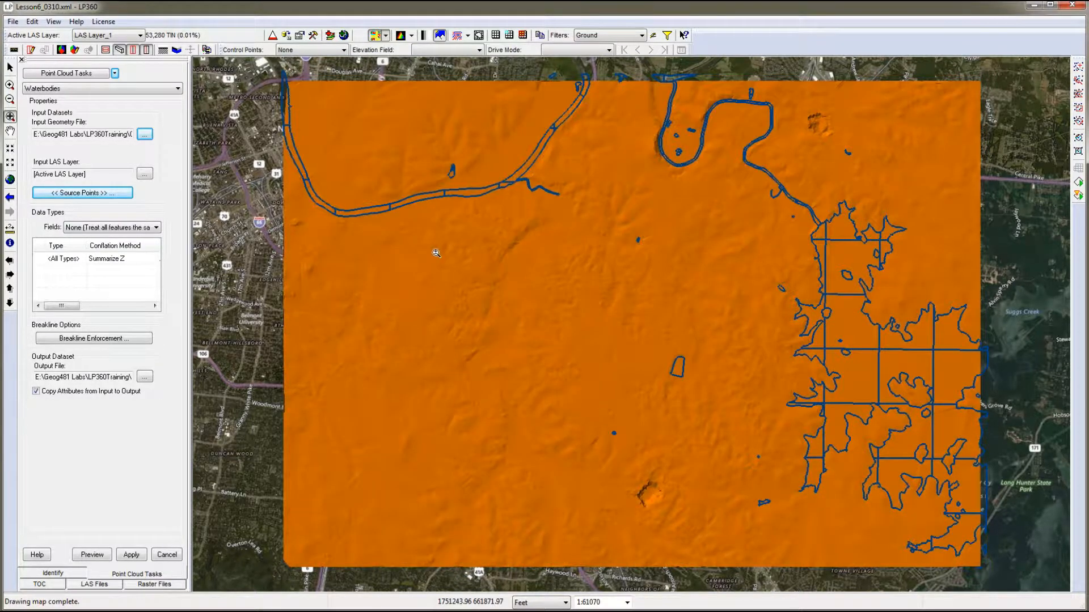
click(634, 34)
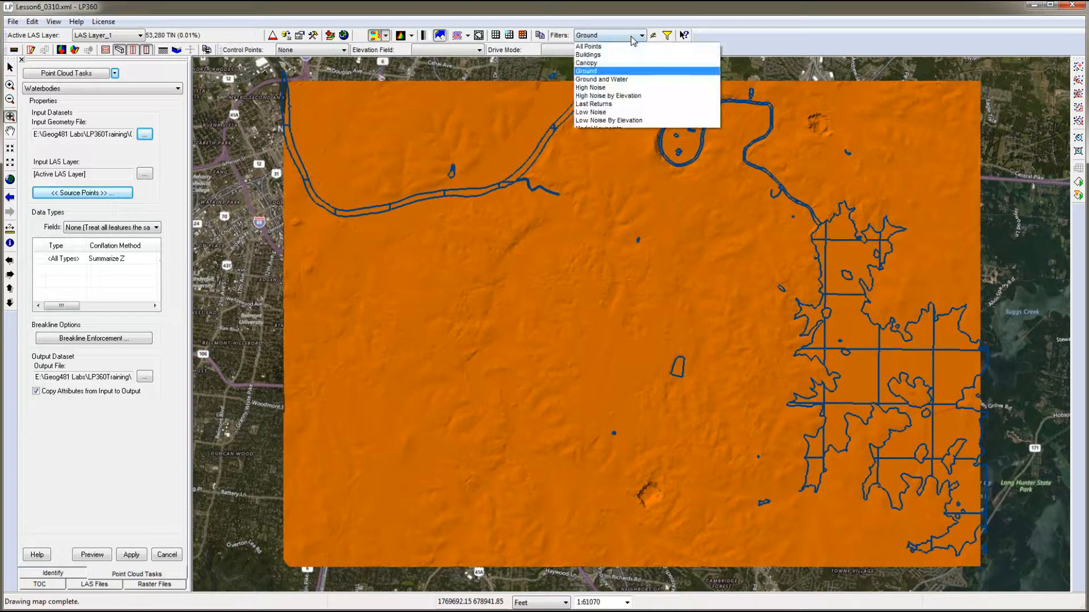
click(618, 48)
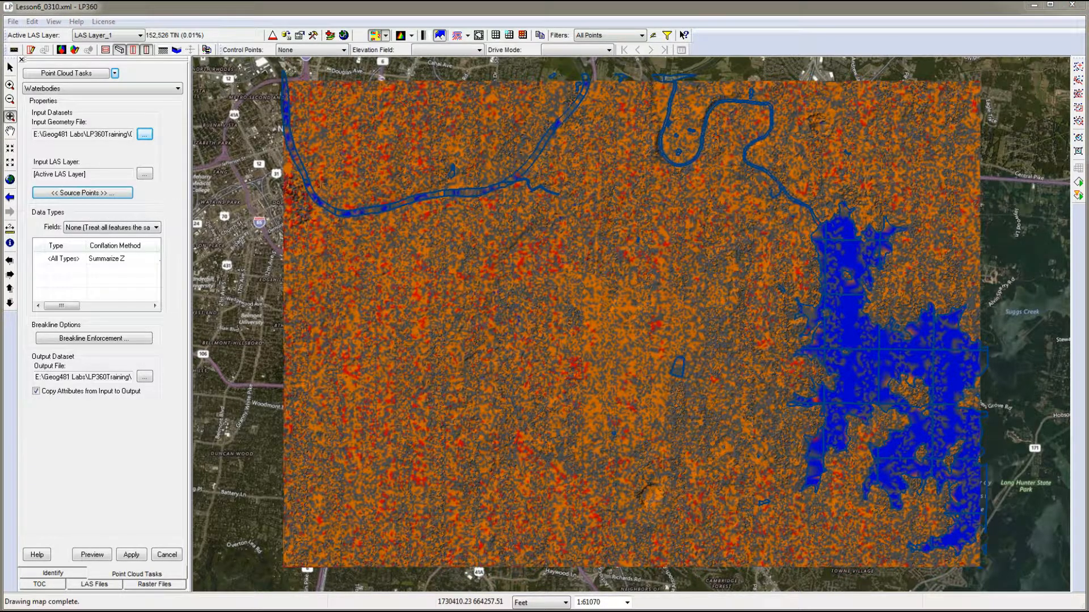
- Add class 9 Water to the Ground class in the task's source points filter
click(82, 192)
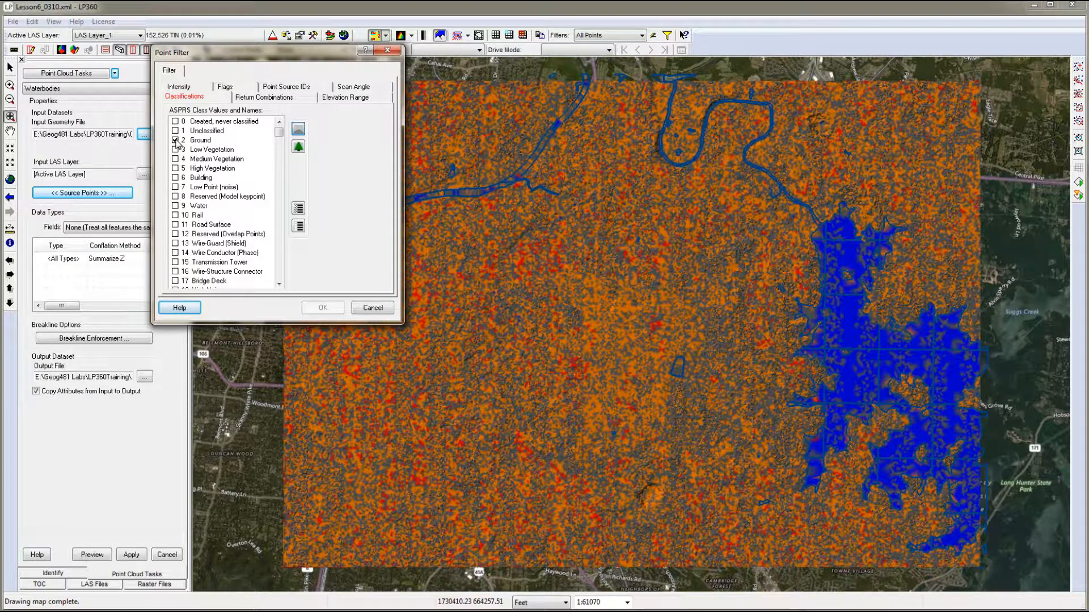
click(175, 206)
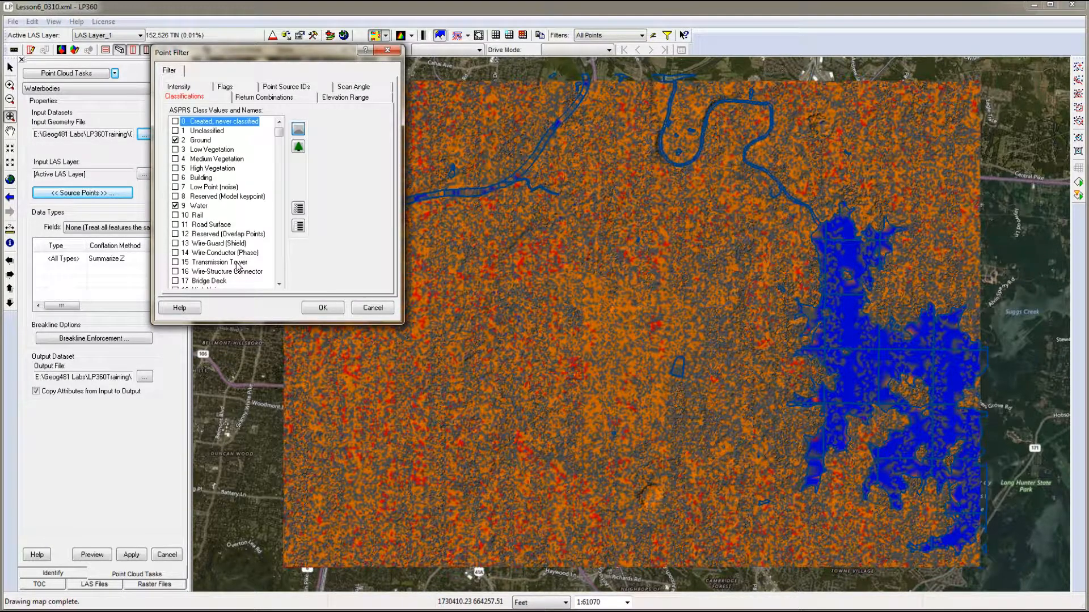
click(175, 215)
click(323, 308)
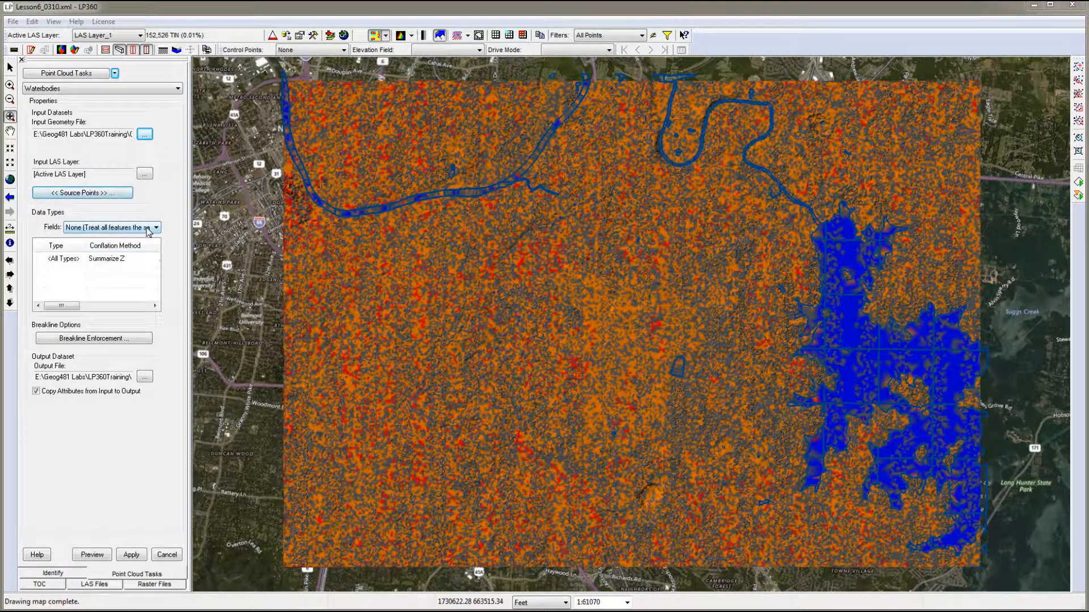
- Examine the WaterType attributes of the 2D_Waterbodies_2016 features in the Feature Analyst
click(50, 586)
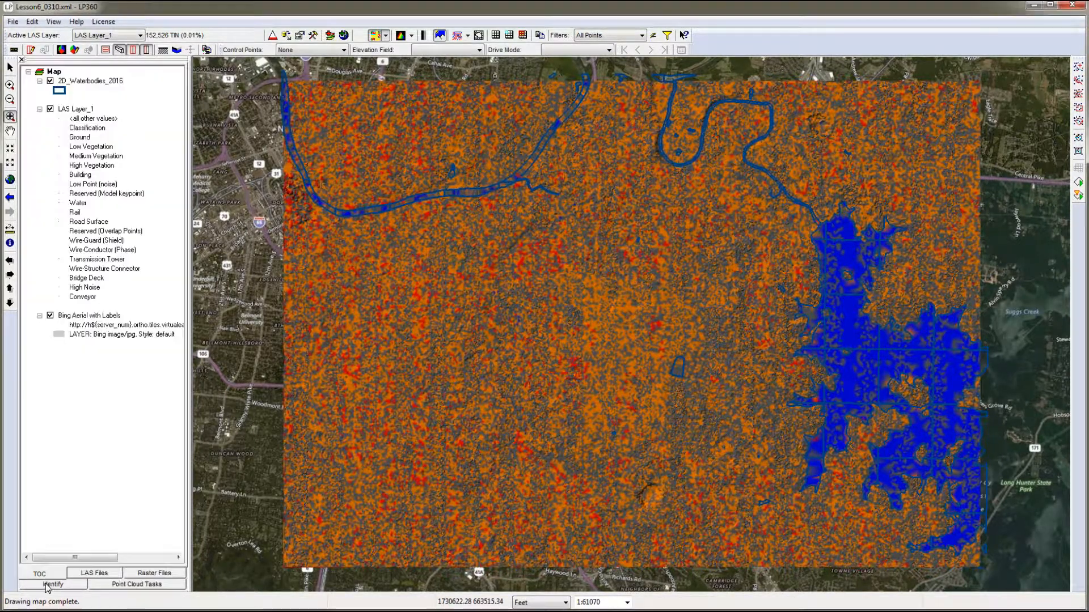
click(69, 80)
right_click(69, 81)
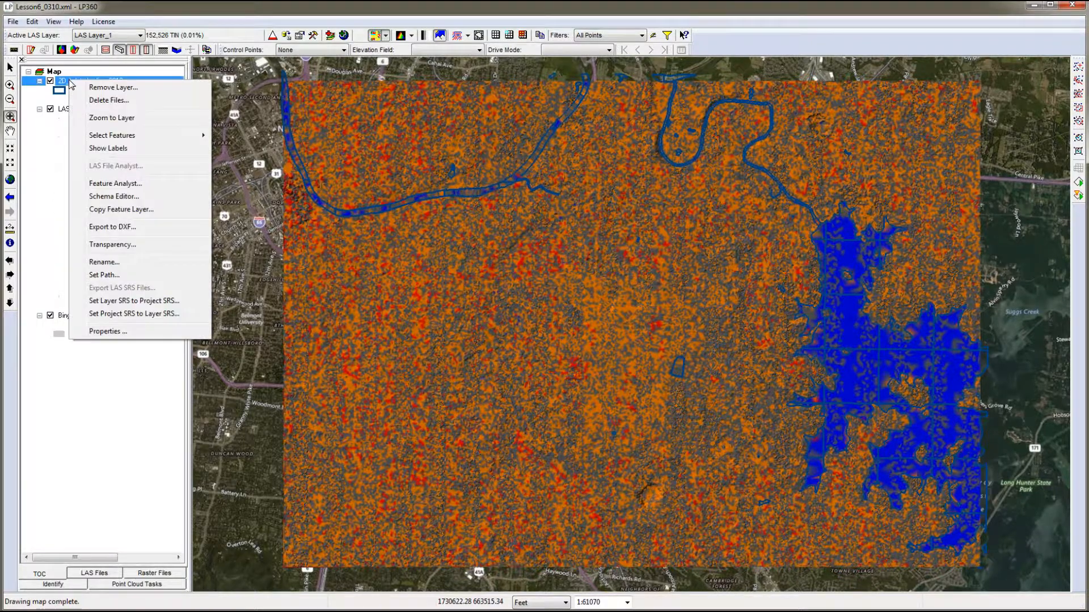
click(108, 185)
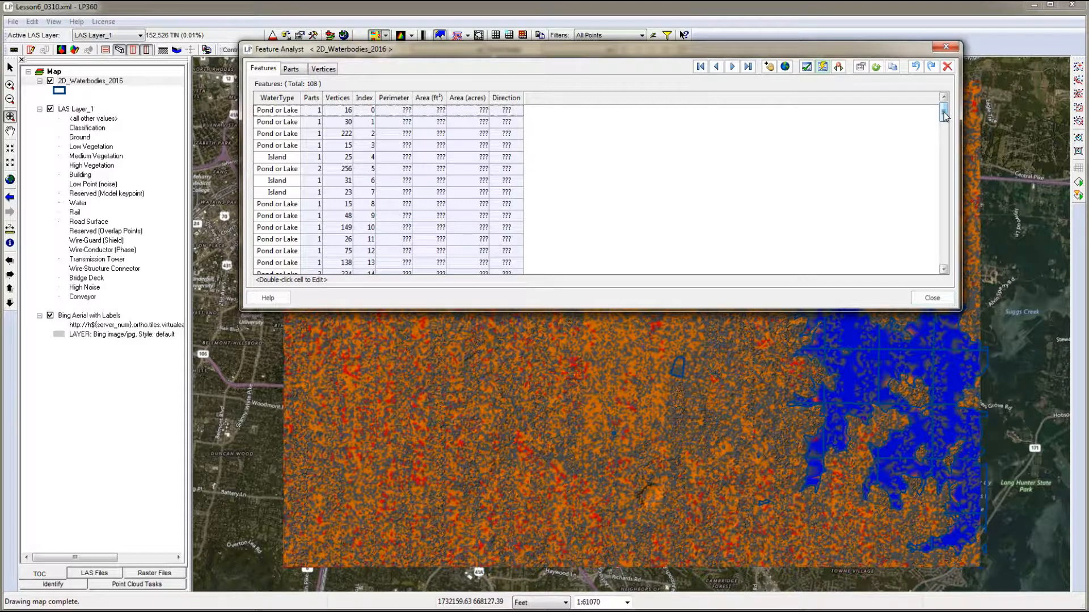
drag(944, 115, 944, 204)
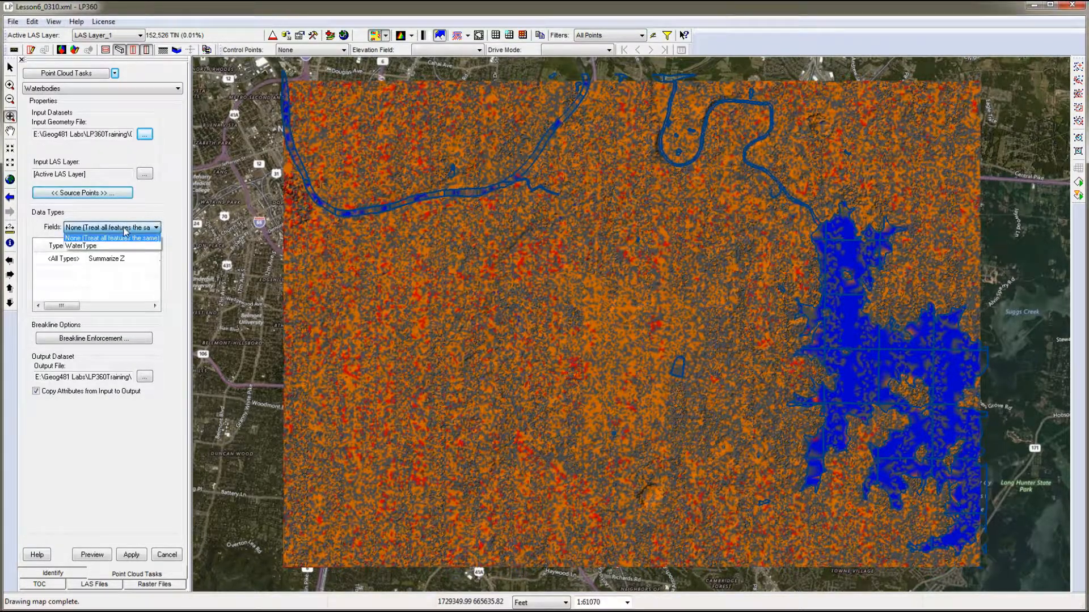
- Divide the task's data types by the WaterType field and set the Pond or Lake conflation method to Summarize Z
click(89, 244)
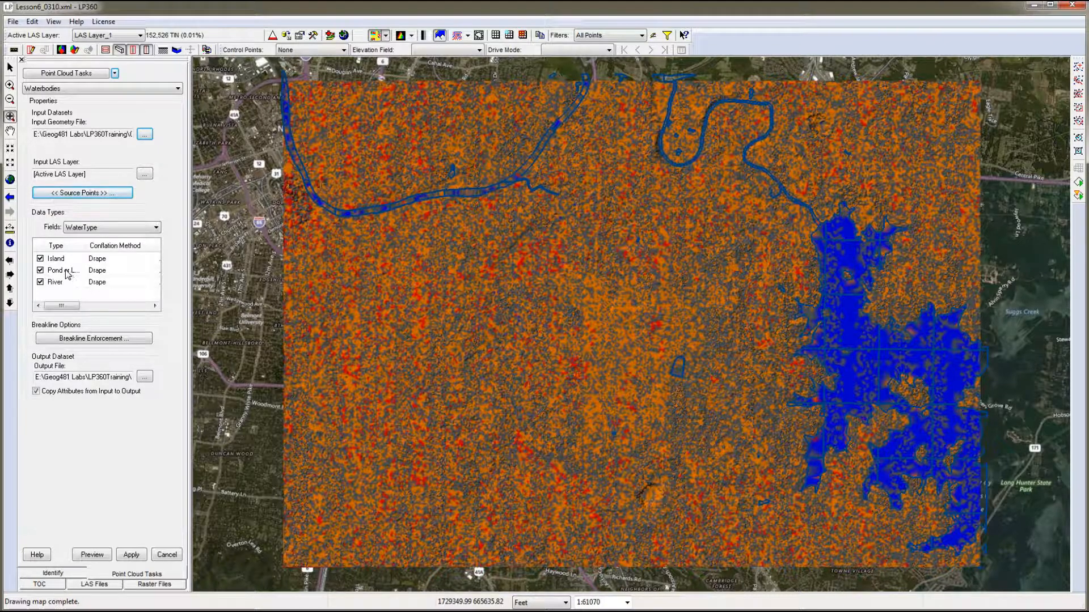
click(102, 277)
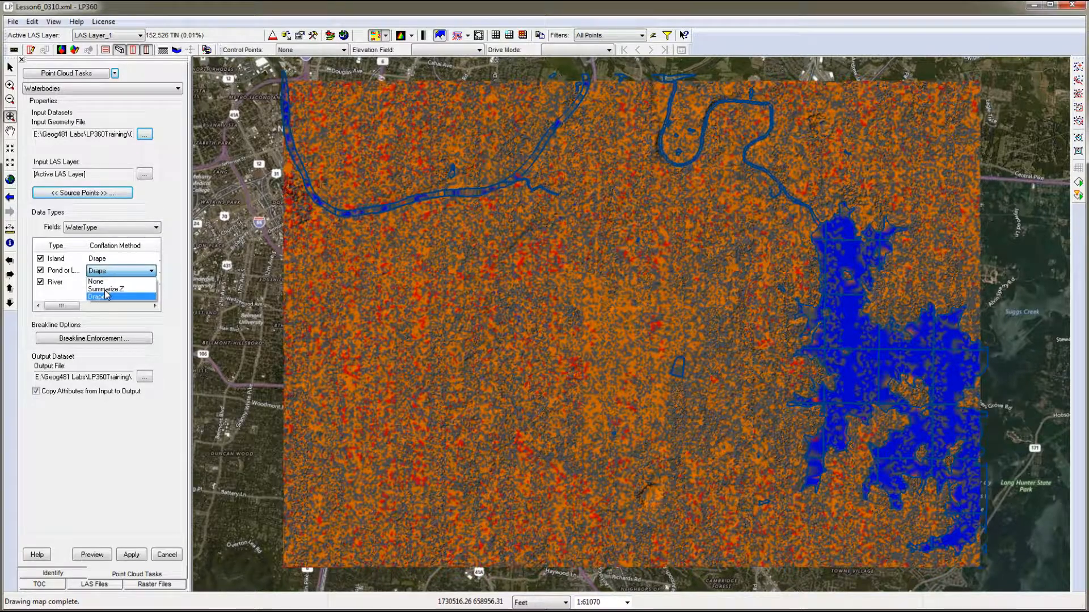
click(105, 289)
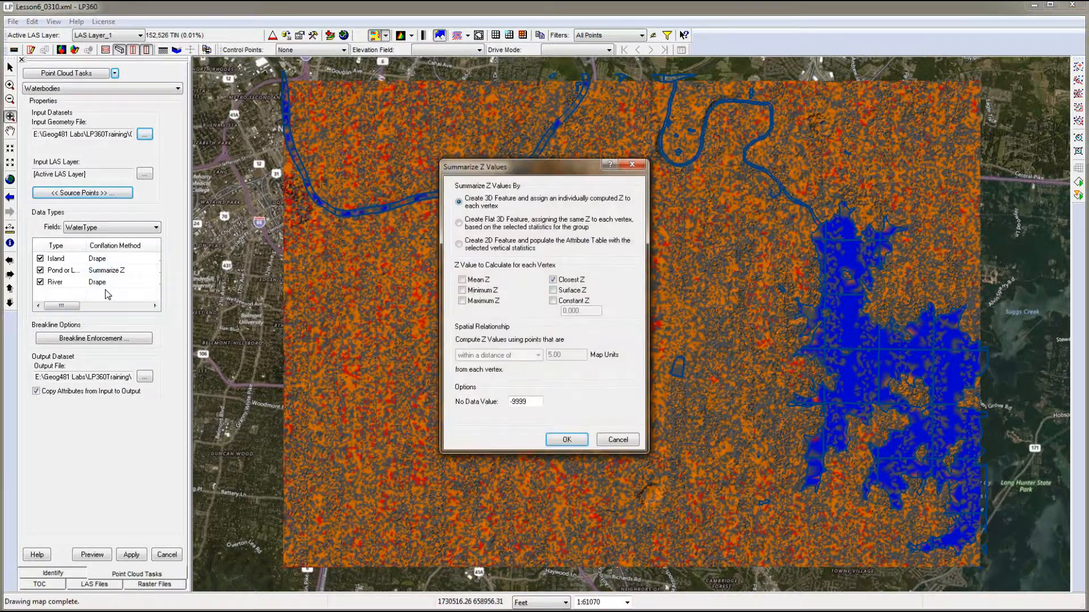
- Configure the Pond or Lake Summarize Z settings to create a flat 3D feature using Minimum Z from points completely within the geometry
drag(513, 170, 277, 142)
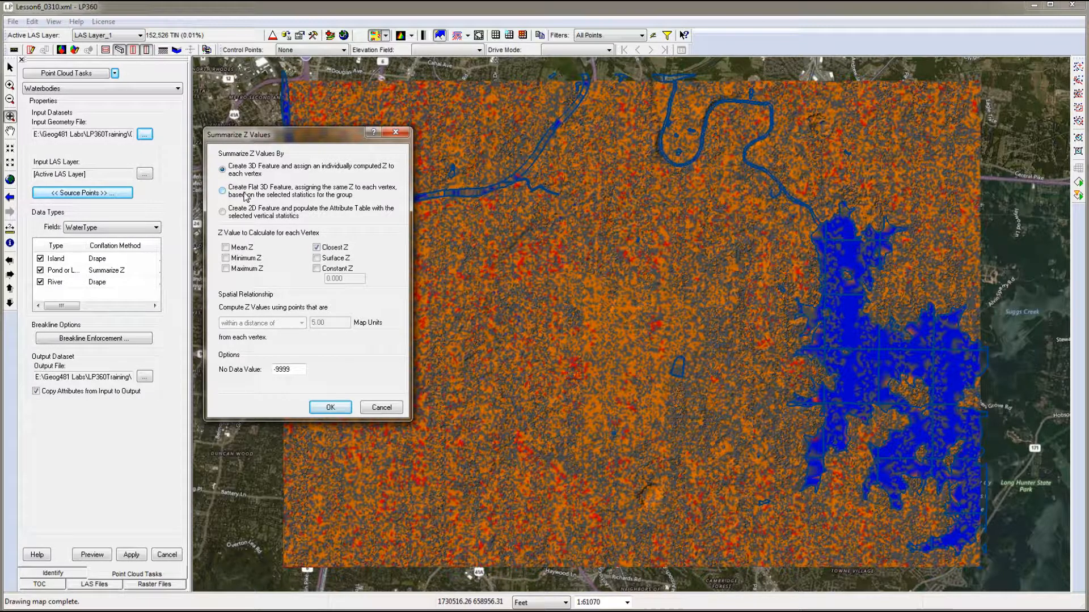
click(222, 191)
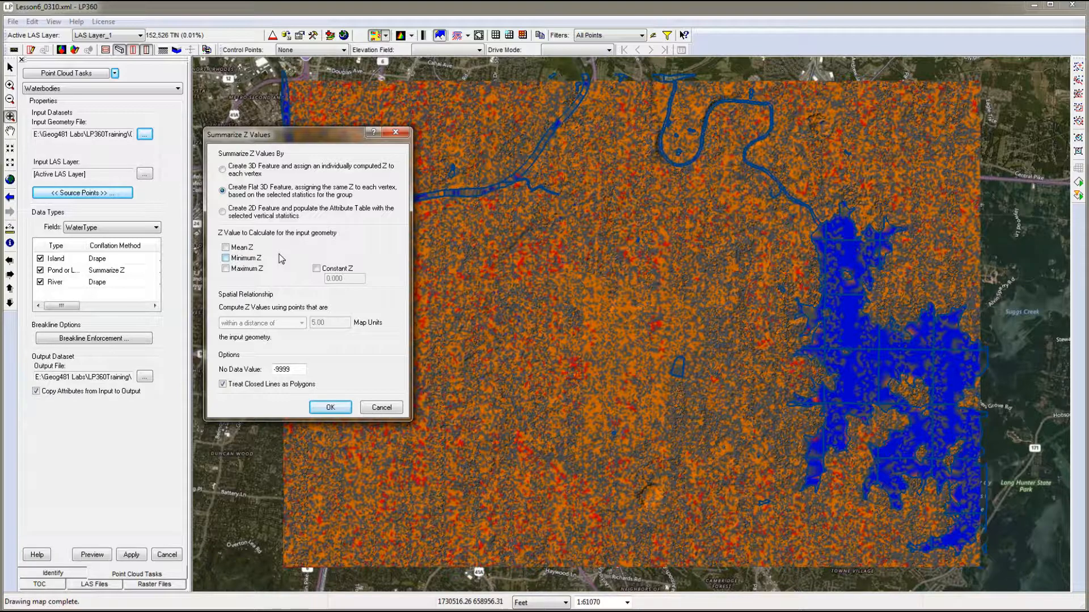
click(159, 9)
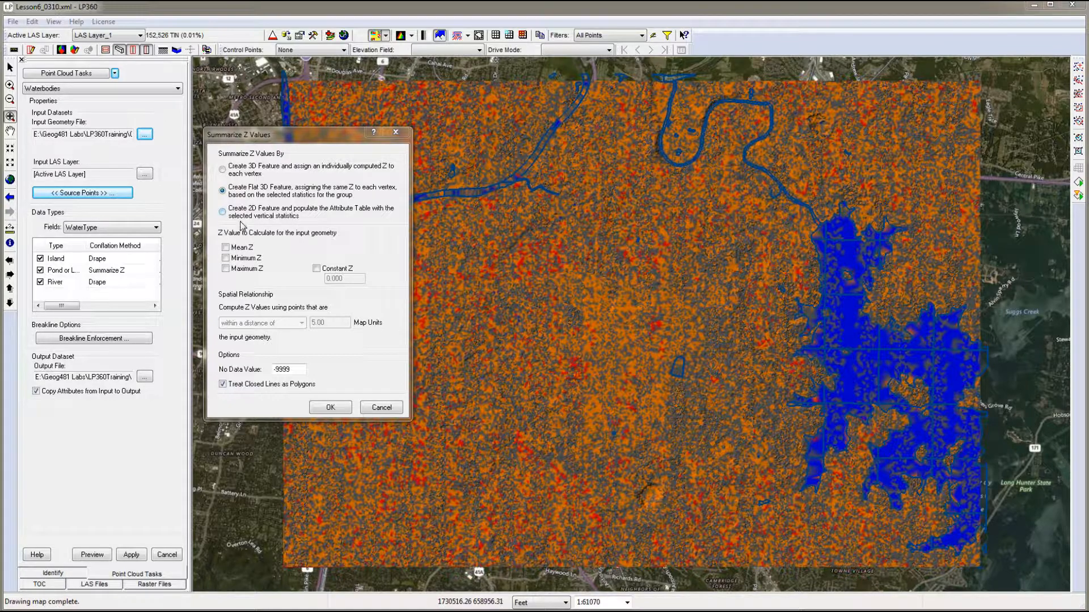
click(226, 258)
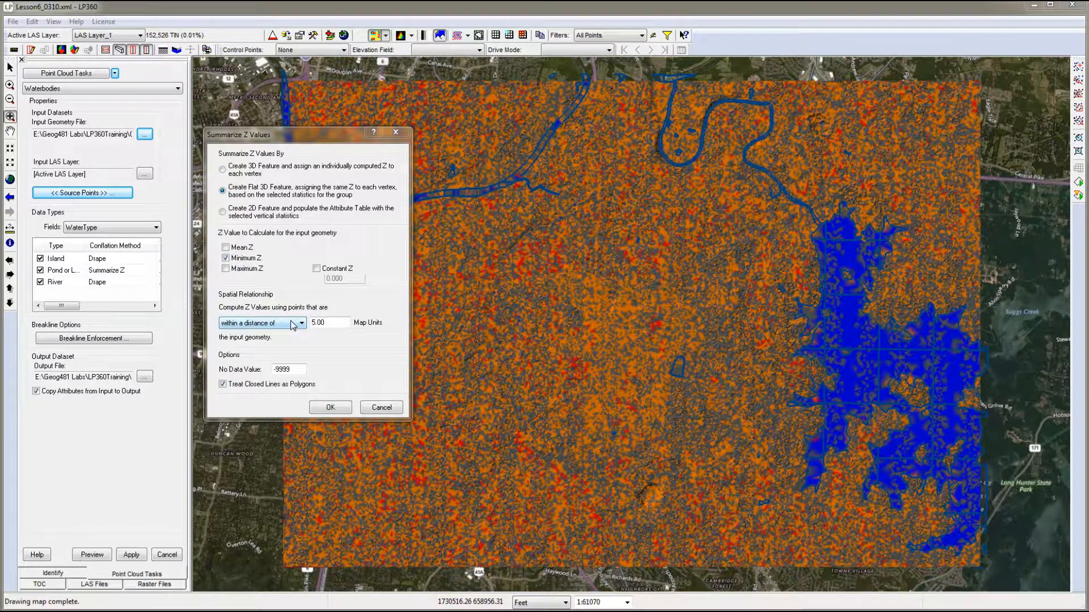
click(295, 328)
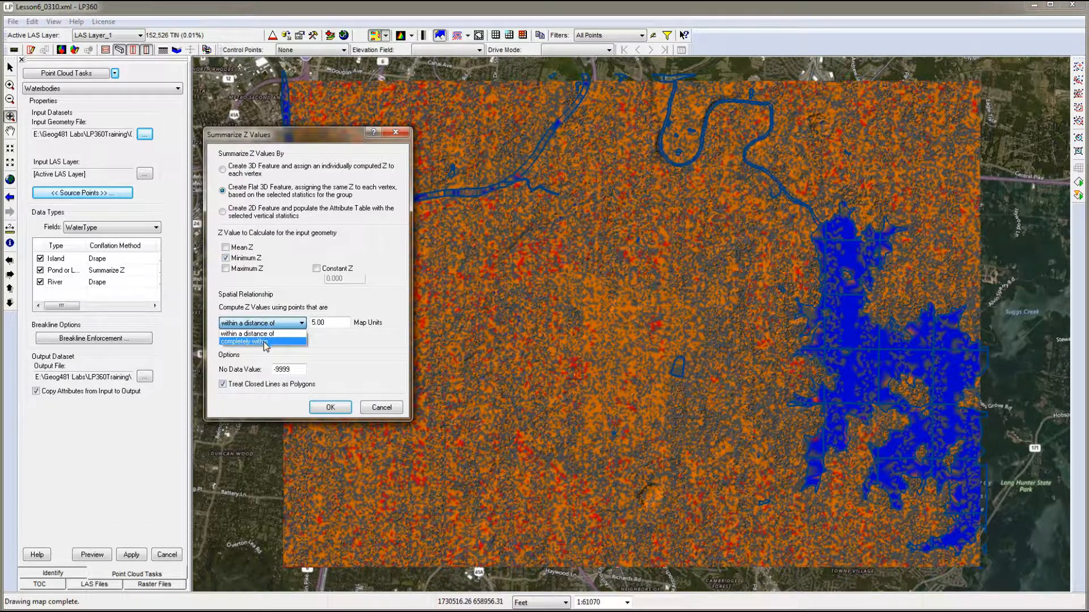
click(266, 341)
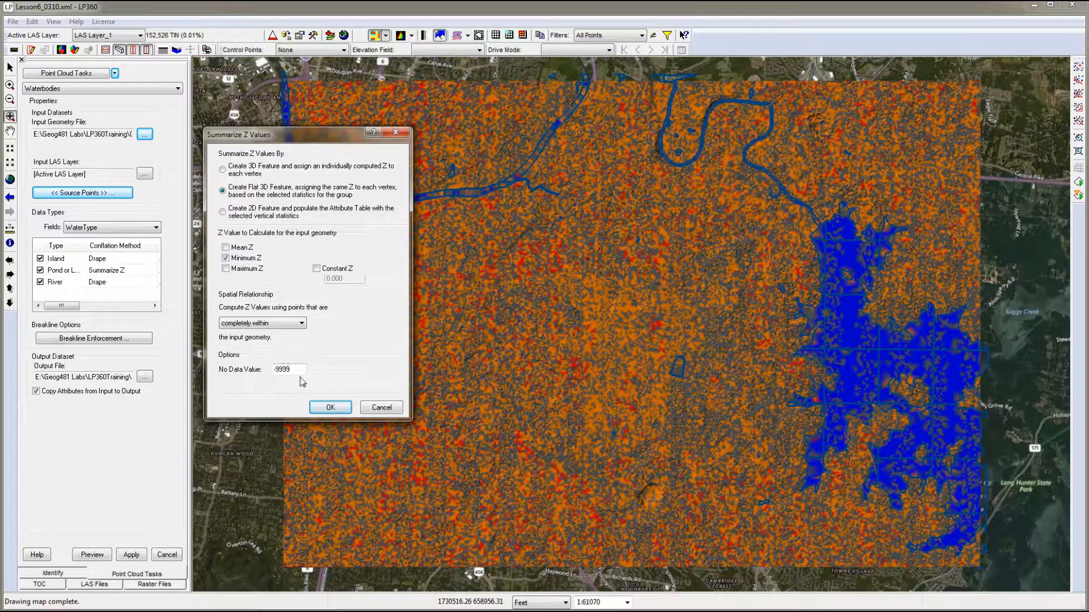
click(330, 408)
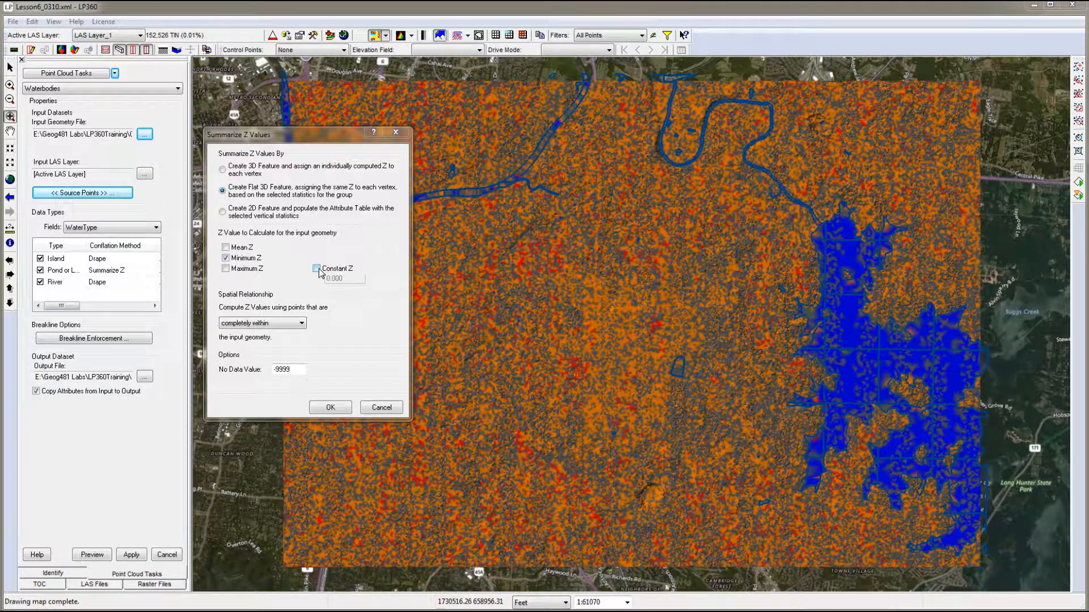
click(330, 408)
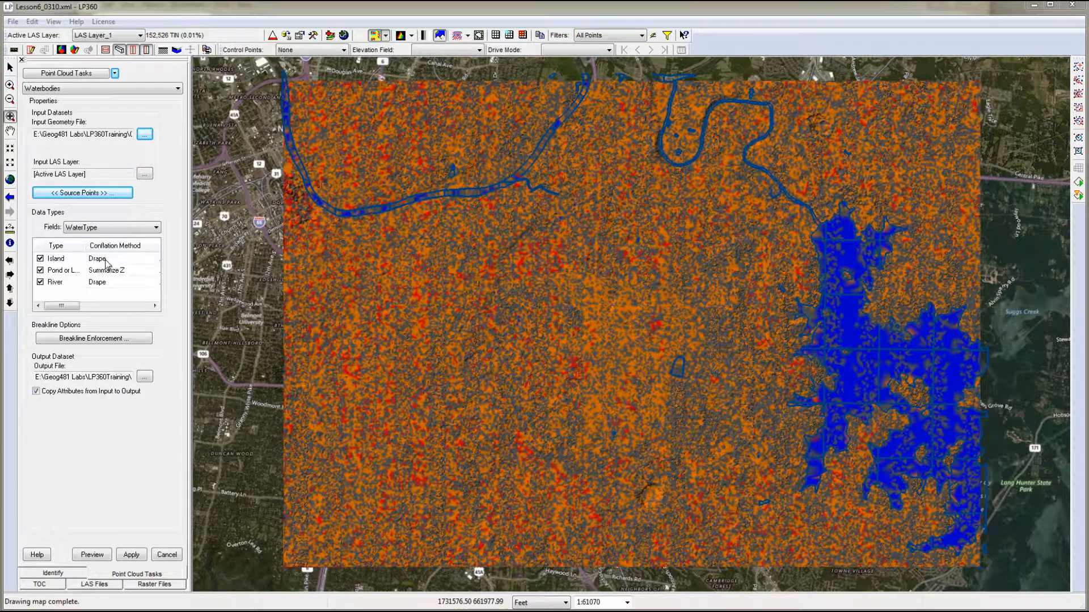
- Check the drape settings for the Island and River types and accept Pure Drape as the conflation method
click(107, 263)
click(108, 285)
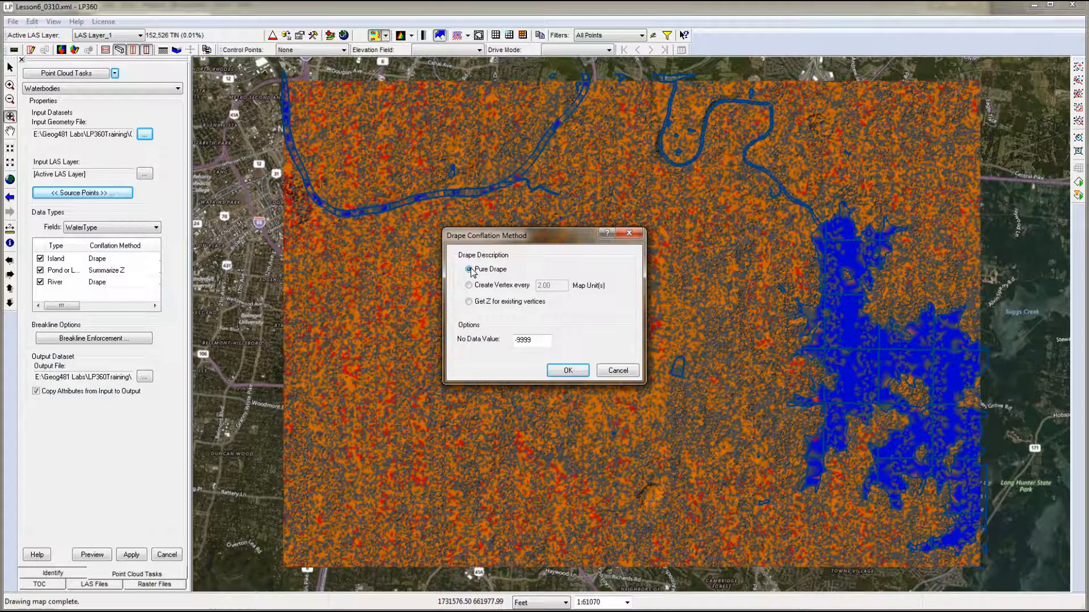
click(566, 371)
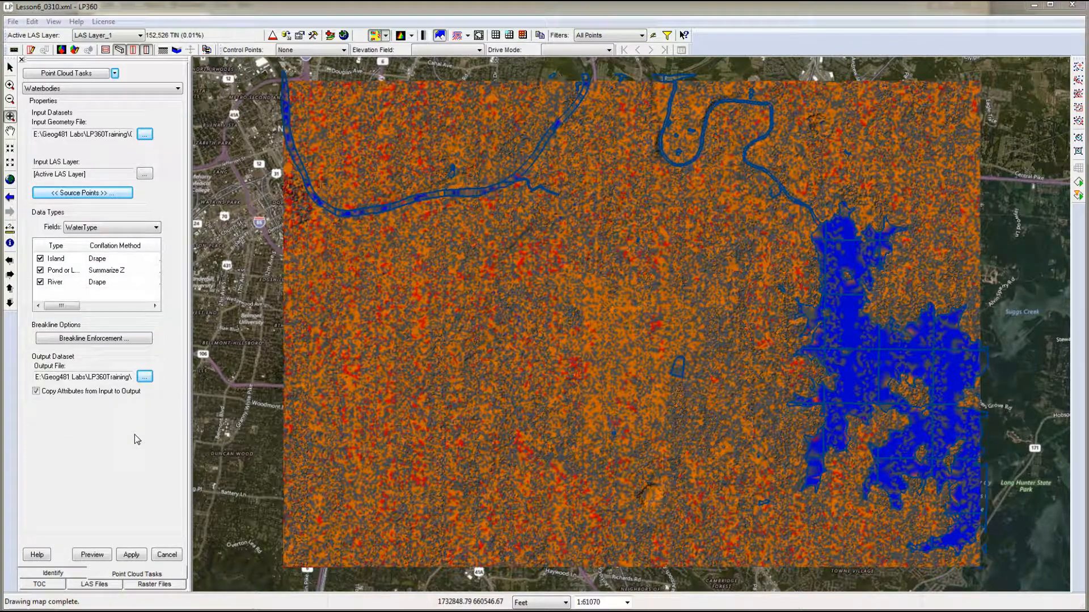
- Review the My3DBreaklines.shp output settings in the I/O Manager and apply the Waterbodies task settings
click(145, 377)
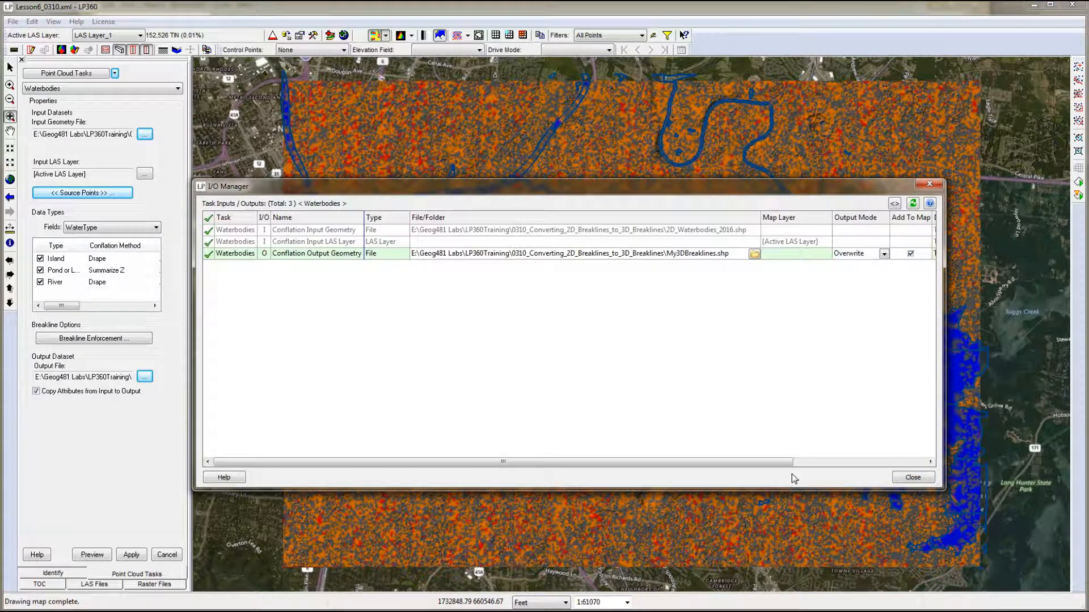
drag(777, 462, 901, 473)
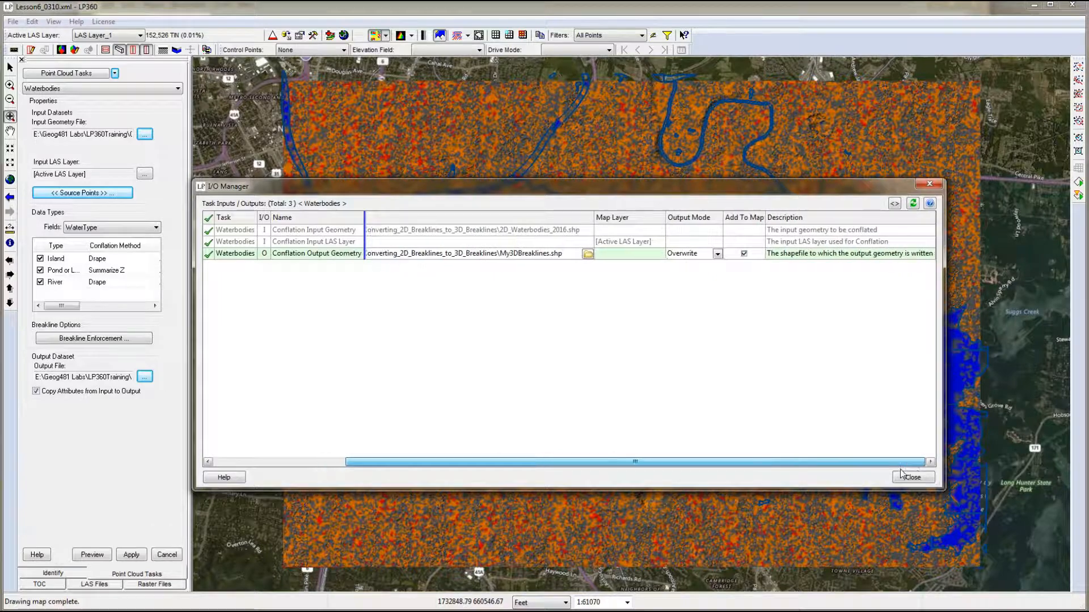
click(908, 478)
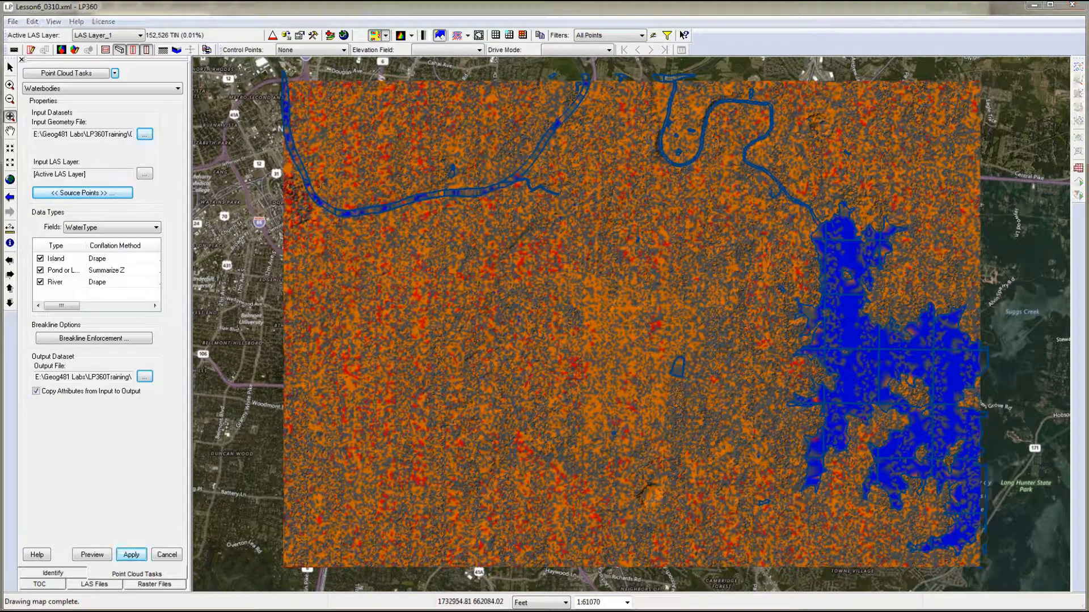
click(131, 555)
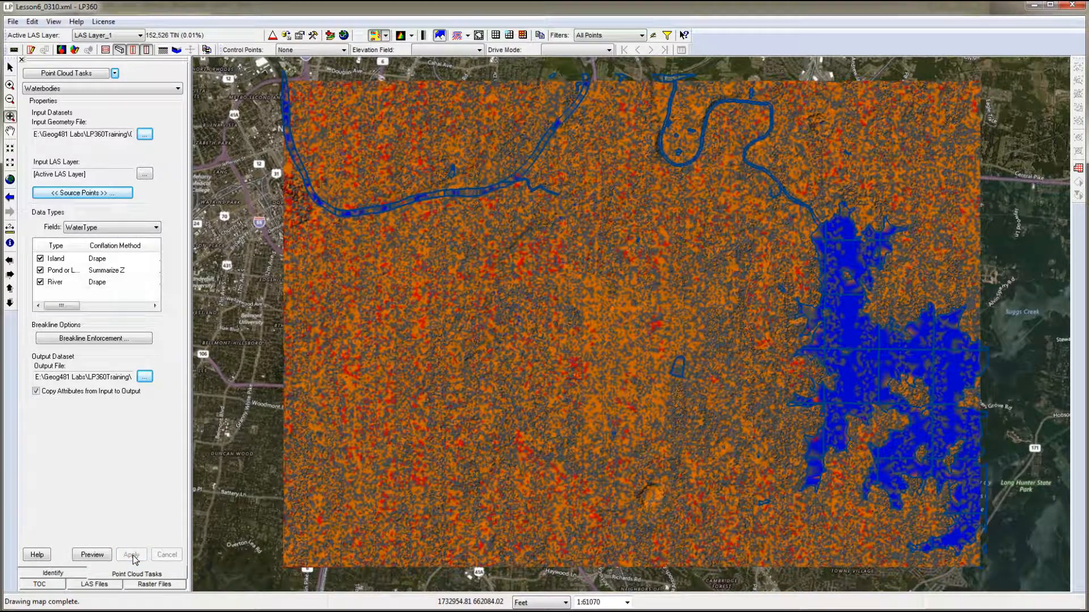
- Try to execute the Waterbodies point cloud task for the whole project
click(1077, 173)
click(603, 354)
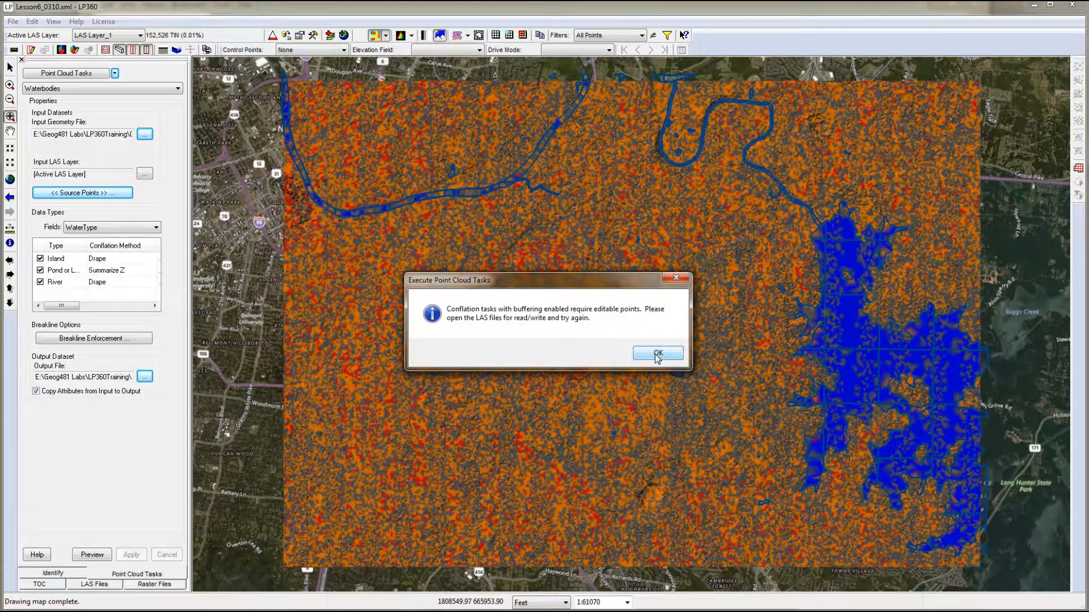
click(657, 355)
- Open all LAS Layer_1 files for read/write and execute the Waterbodies task for the whole project
click(94, 584)
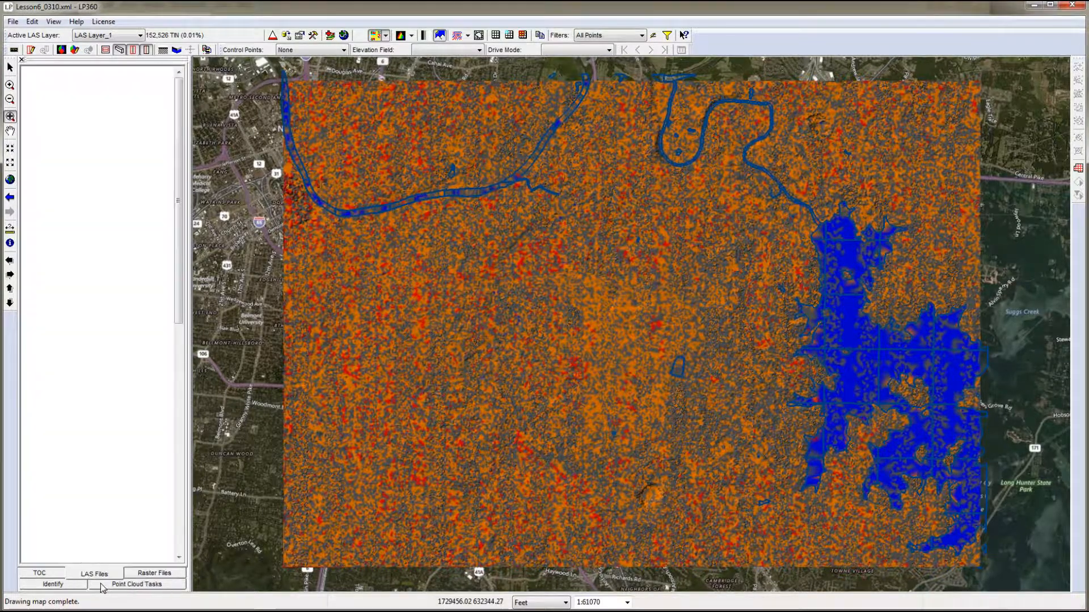
right_click(116, 72)
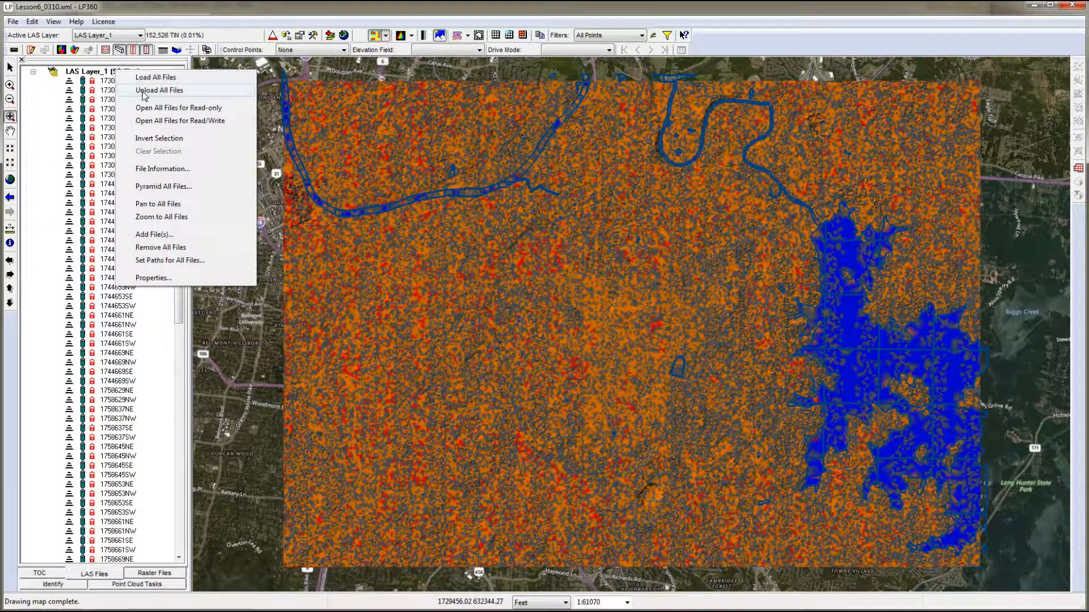
click(152, 121)
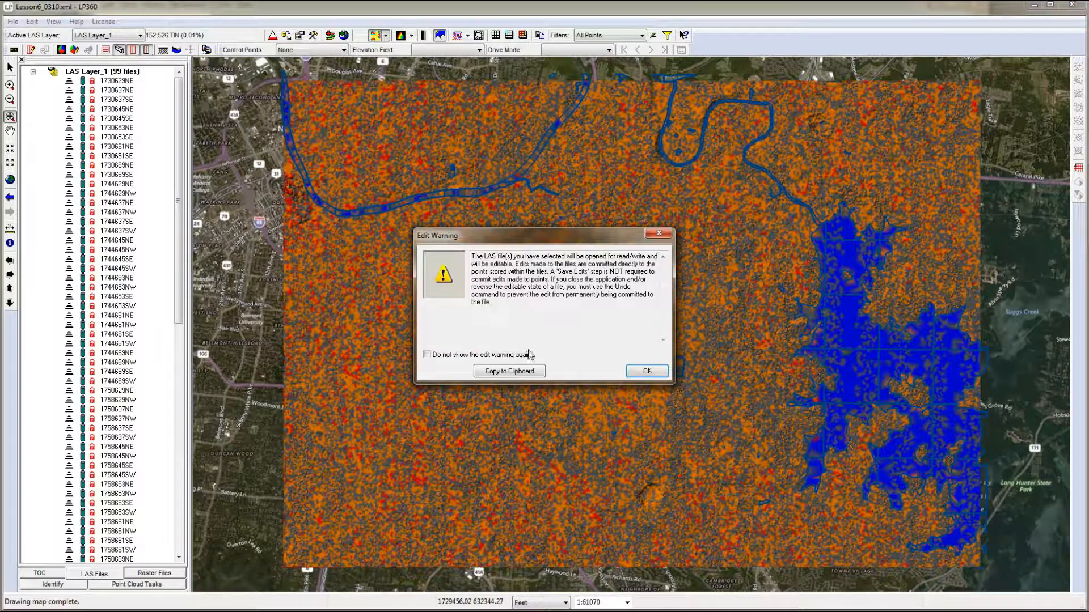
click(643, 369)
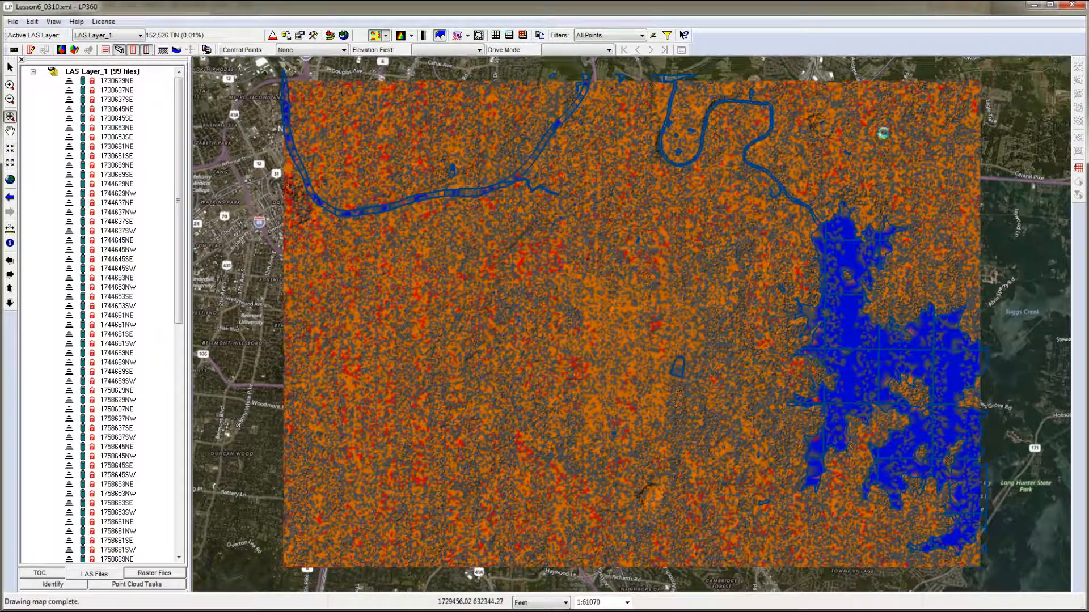
click(601, 354)
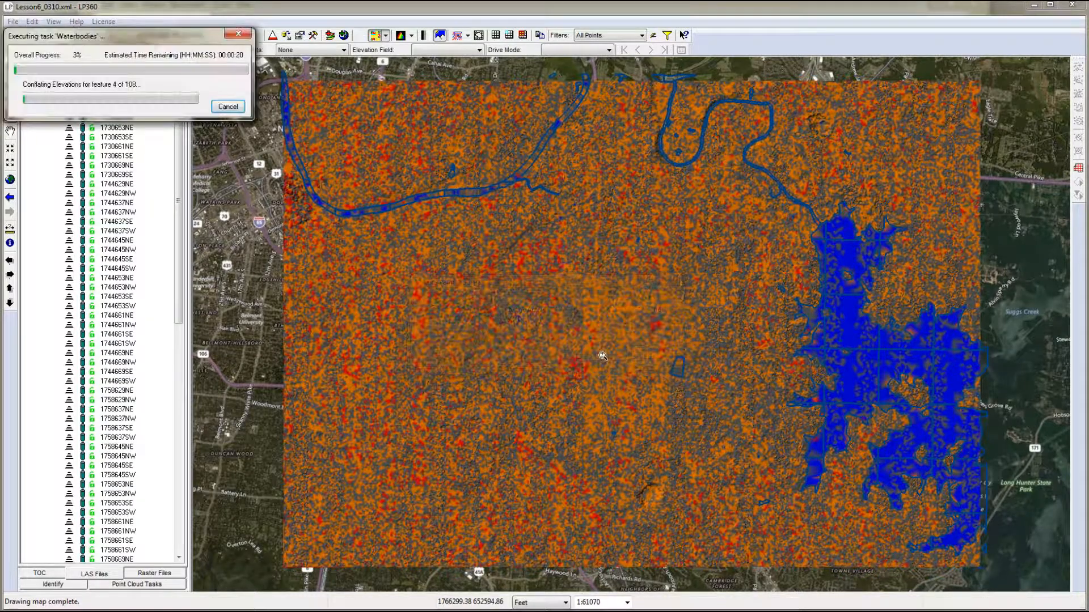